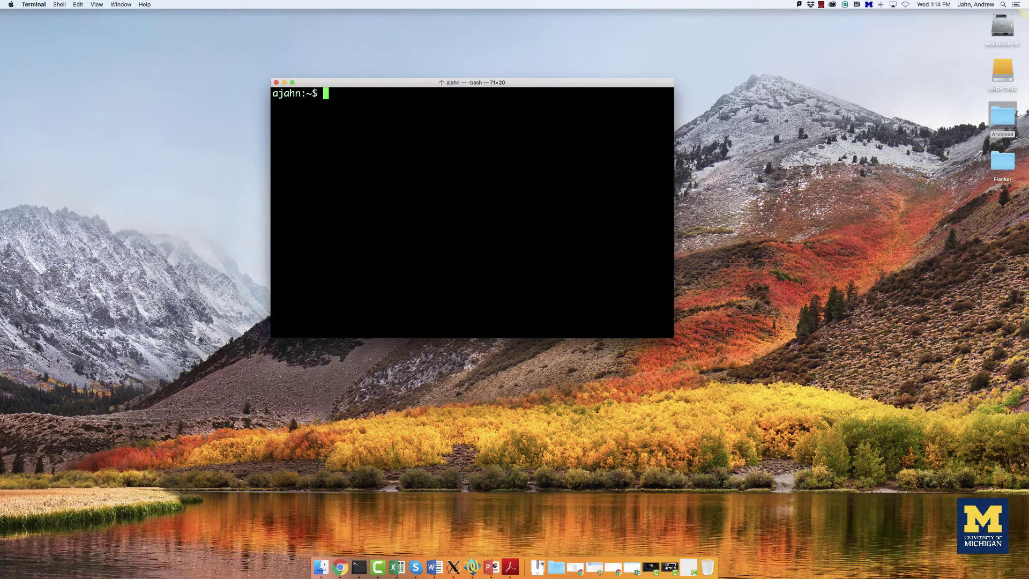
Change into the Desktop/Flanker/sub-08 folder in Terminal
type("cd De")
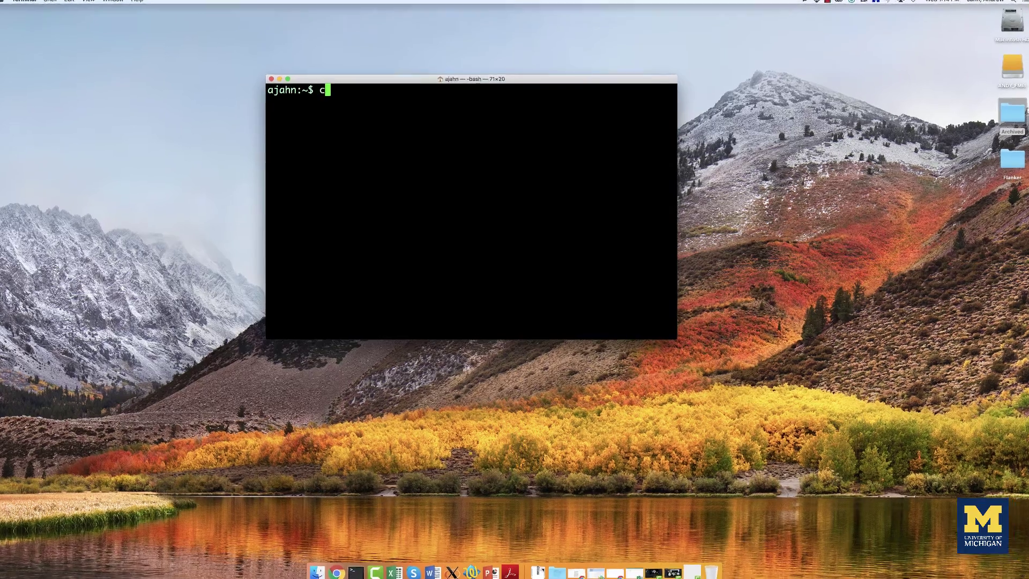
key("Tab")
type("F")
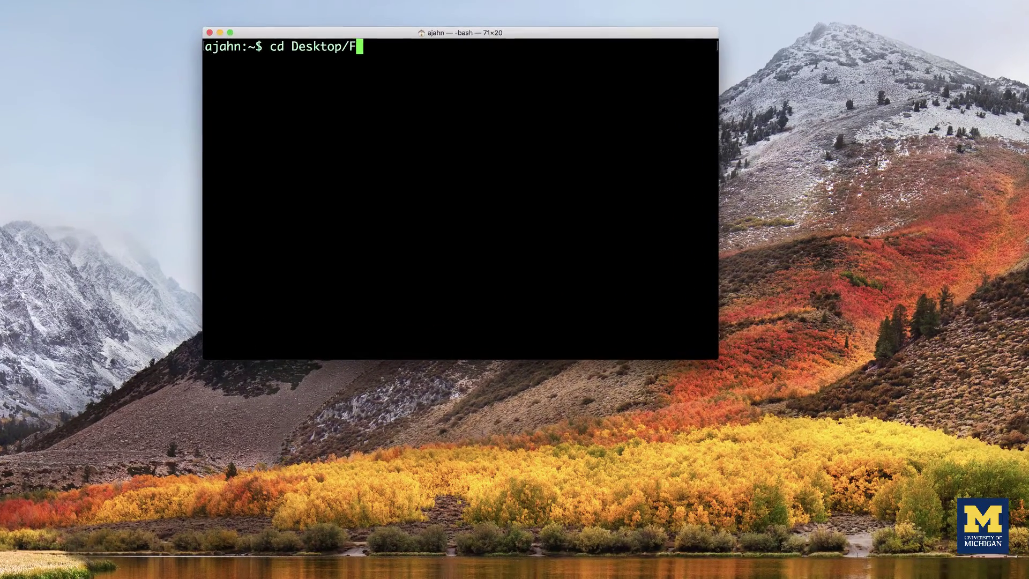
key("Tab")
type("sub-08")
key("Return")
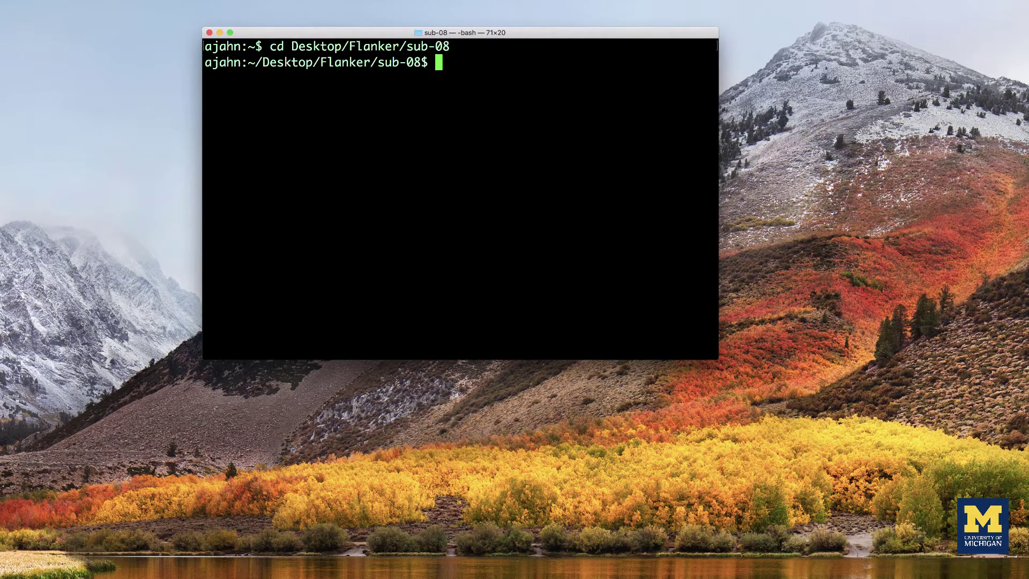
Launch uber_subject.py in the background and enlarge its setup window
type("uber_sub")
key("Tab")
type("&")
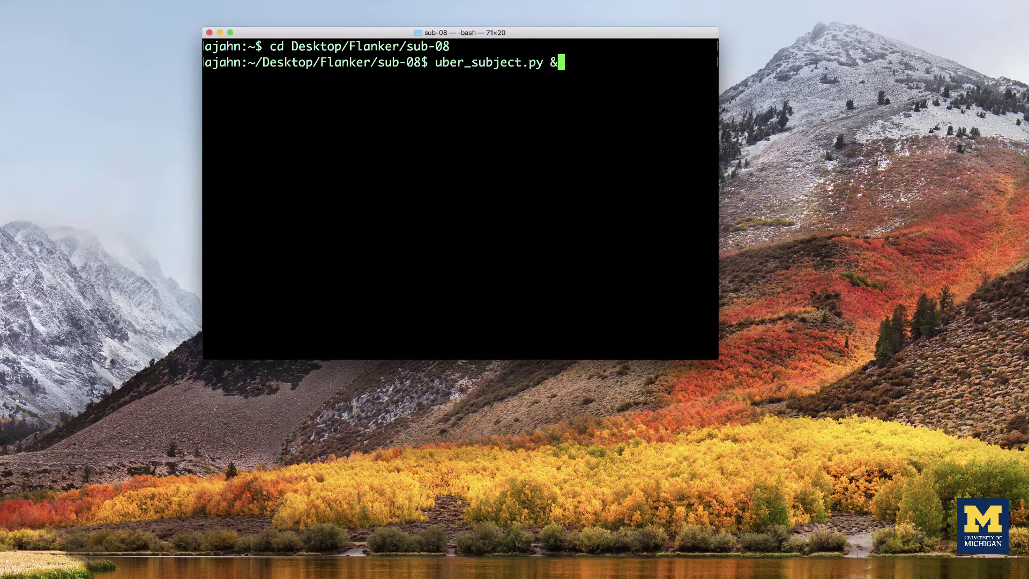
key("Return")
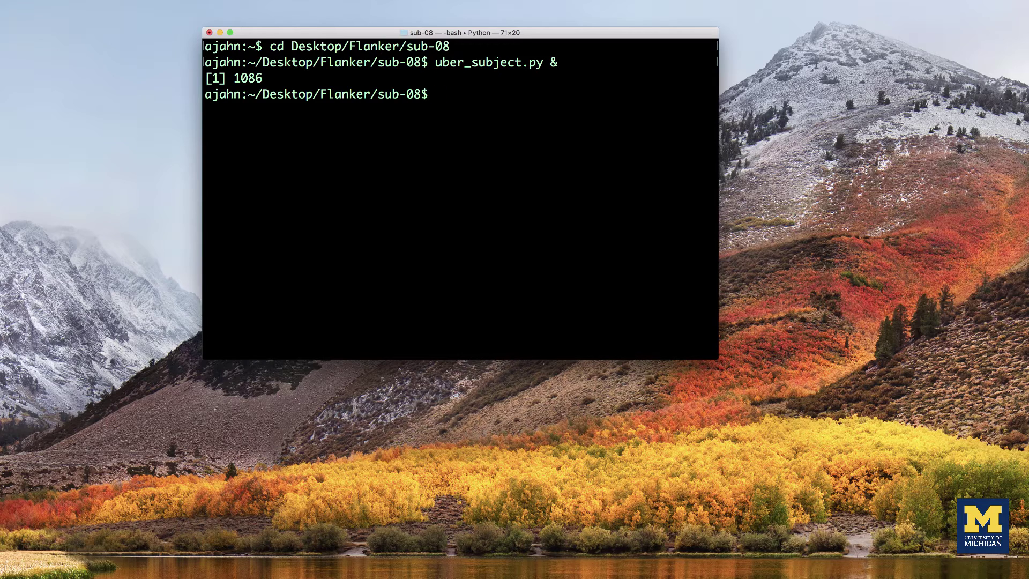
left_click_drag(546, 242, 838, 577)
Enable analysis initialization, leaving type as task, domain as volume, and default blocks
left_click(318, 86)
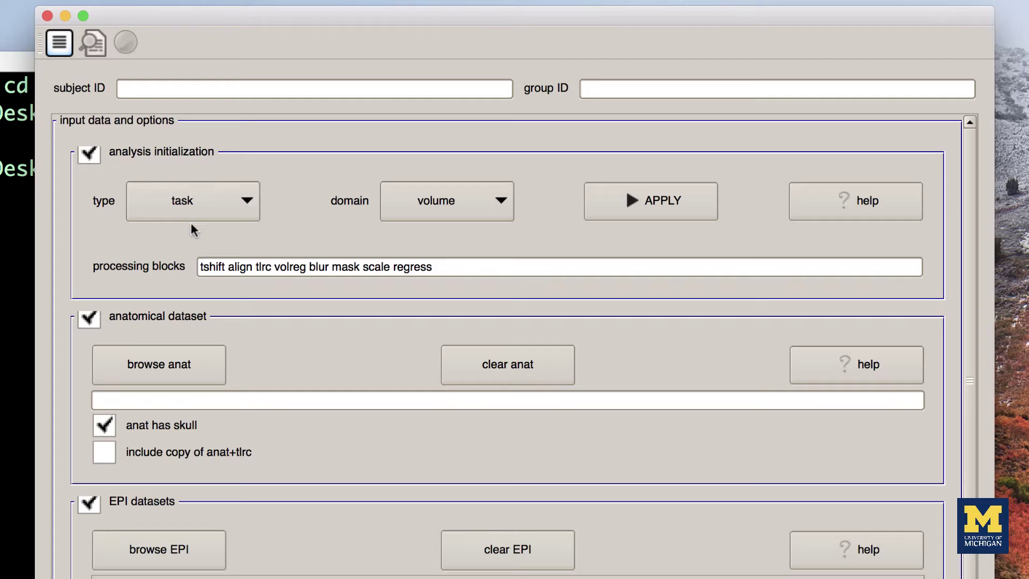
left_click(199, 212)
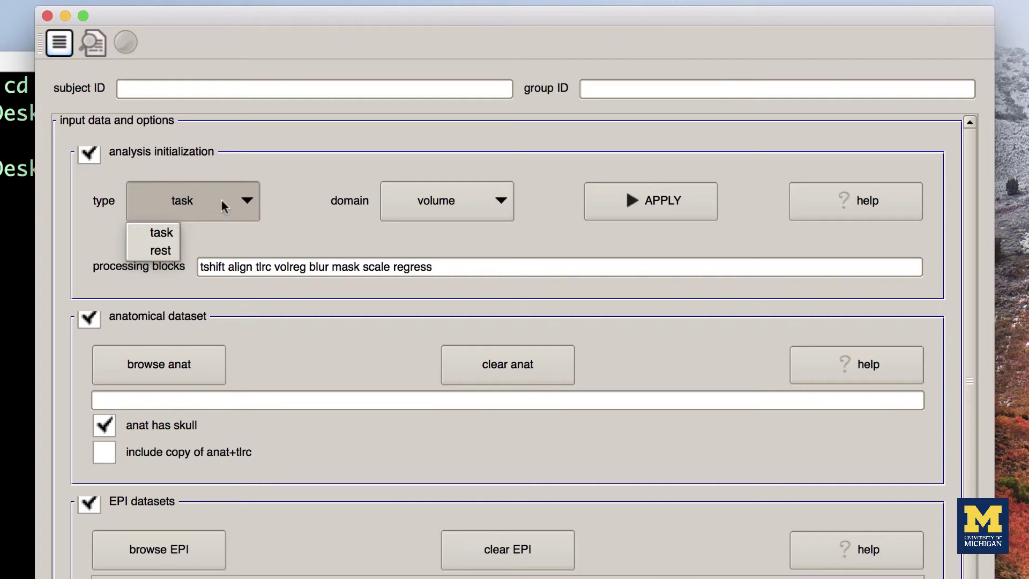
left_click(469, 198)
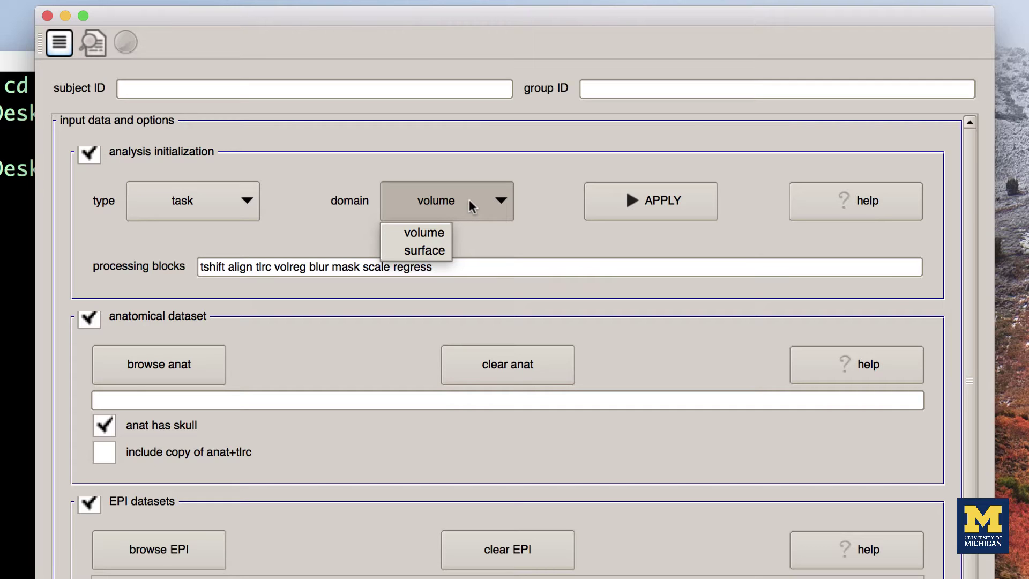
left_click(448, 170)
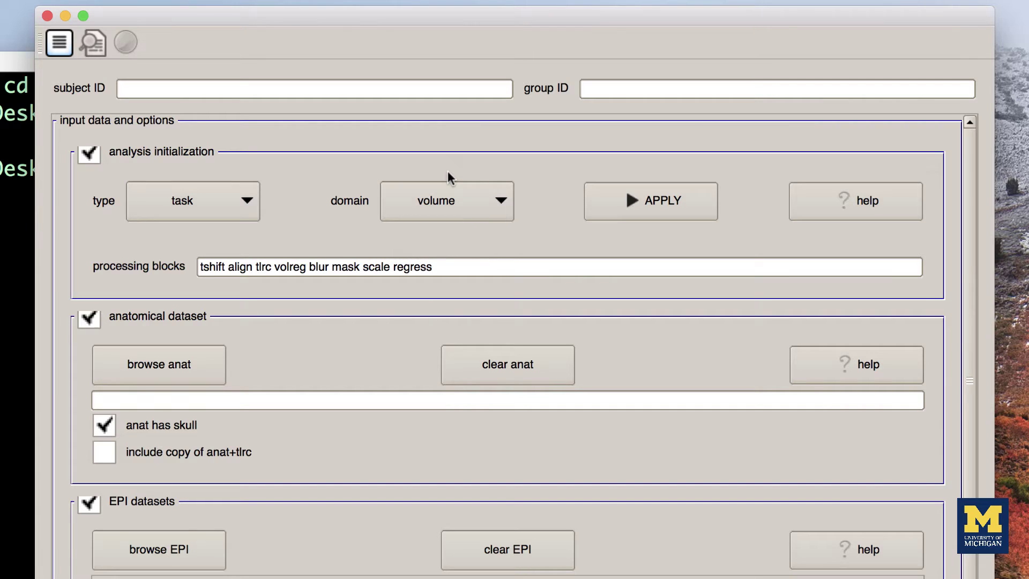
left_click_drag(436, 266, 99, 271)
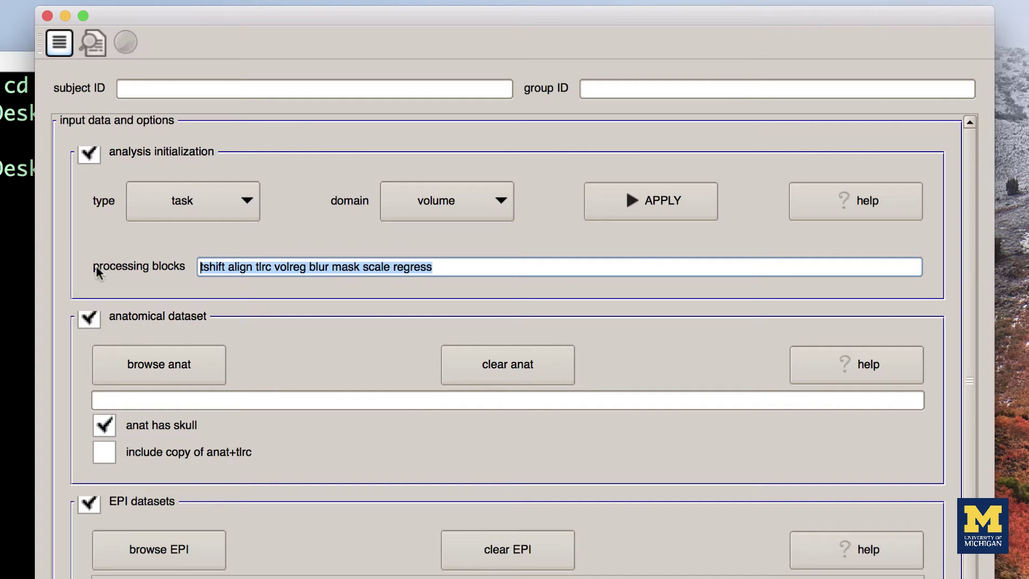
left_click(191, 282)
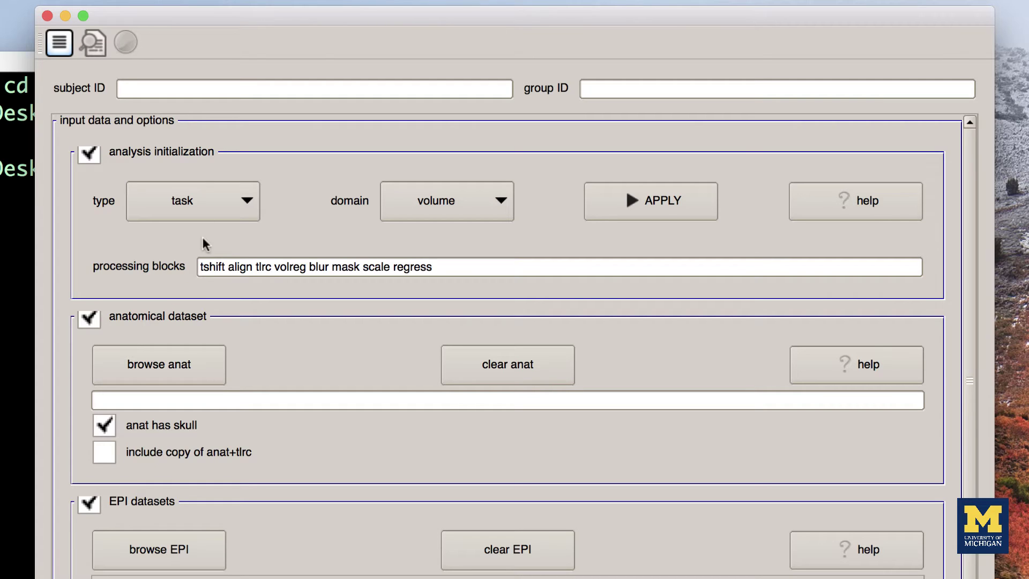
Fill in sub_08 and Flanker as subject and group IDs, and remove the trailing regress block
left_click(188, 88)
type("sub")
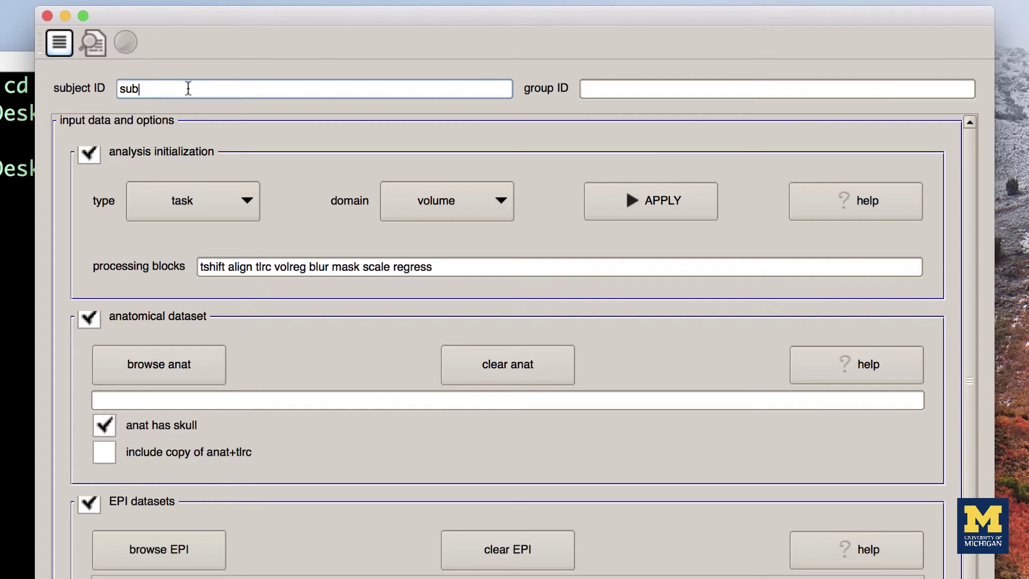
type("_08")
key("Tab")
type("Flanker")
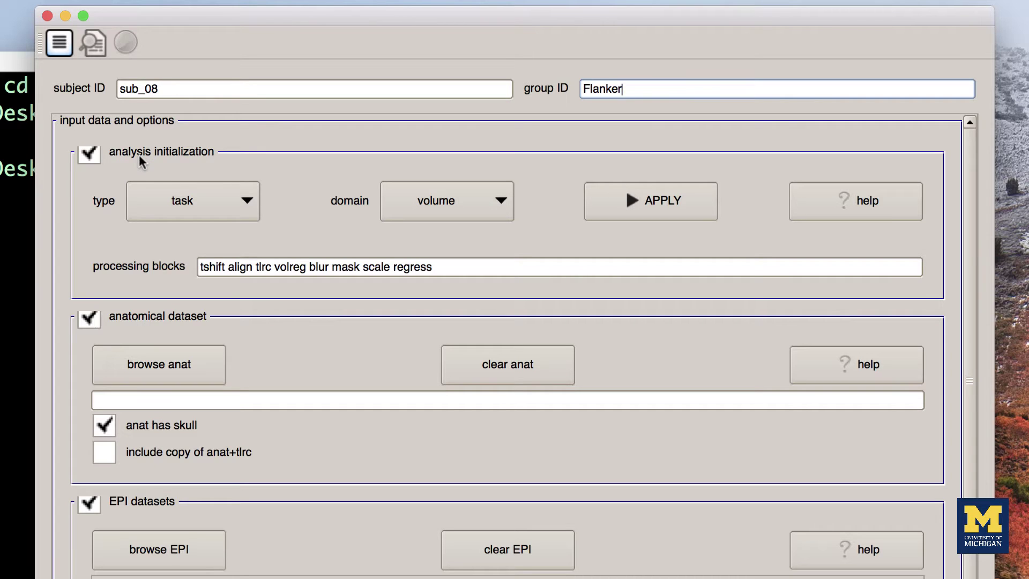
left_click_drag(458, 266, 401, 264)
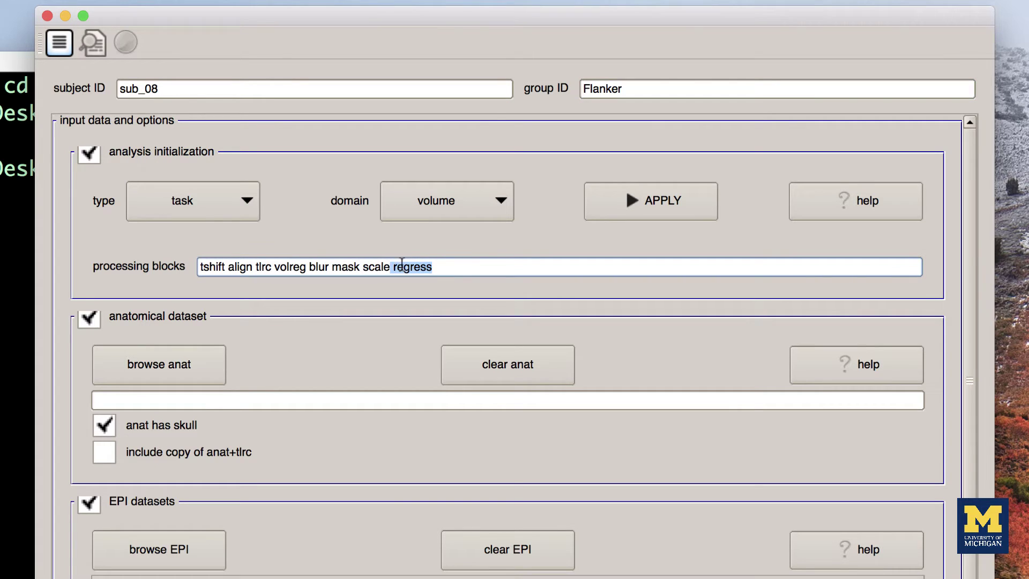
key("BackSpace")
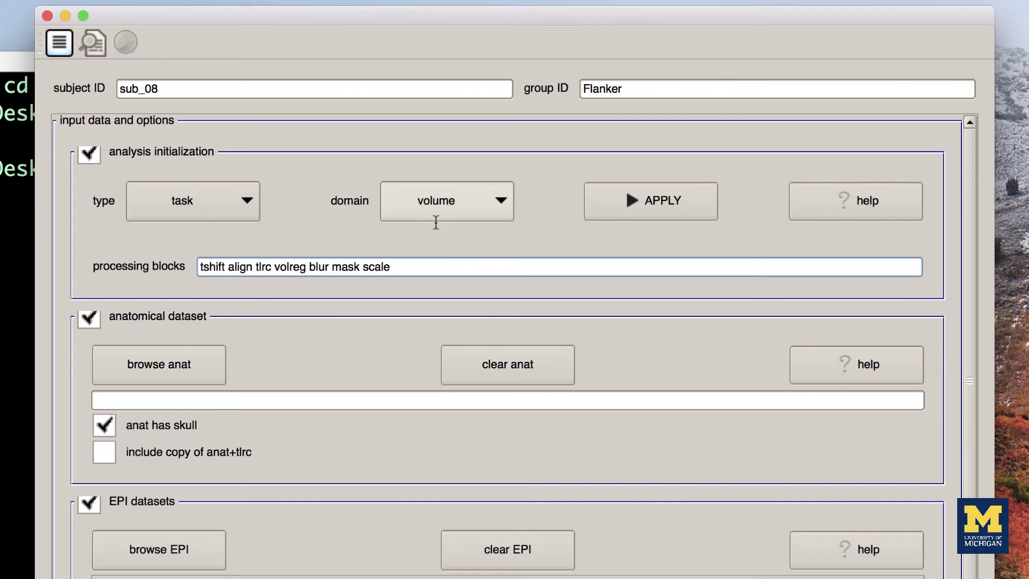
Load anat/sub-08_T1w.nii.gz as the anatomical dataset
left_click(180, 370)
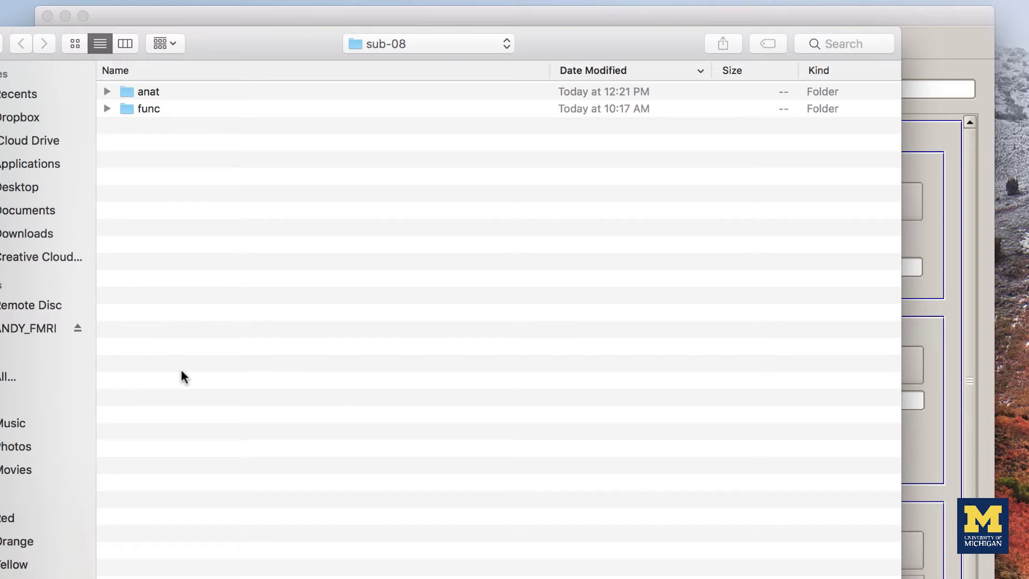
left_click(107, 91)
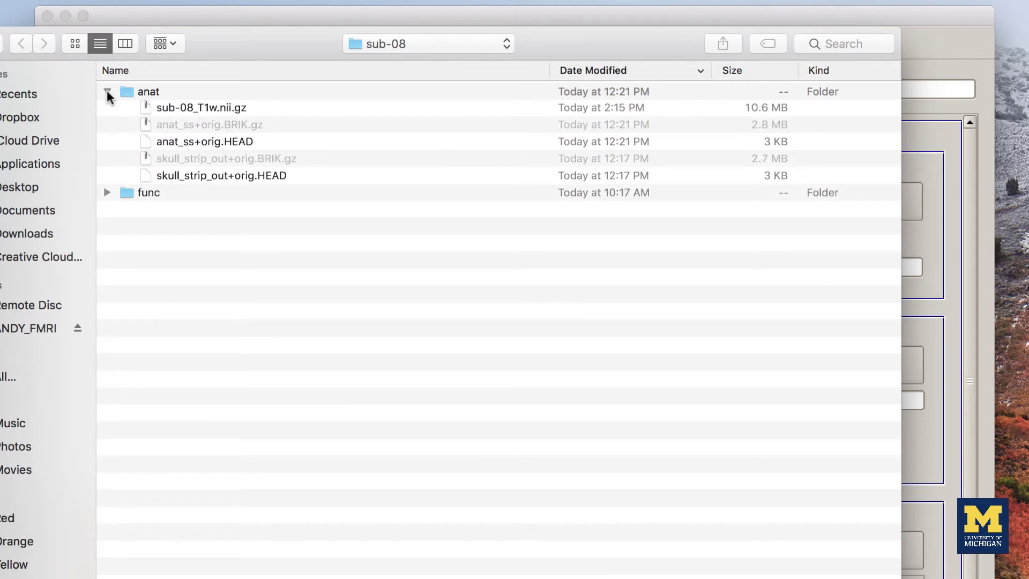
left_click(213, 108)
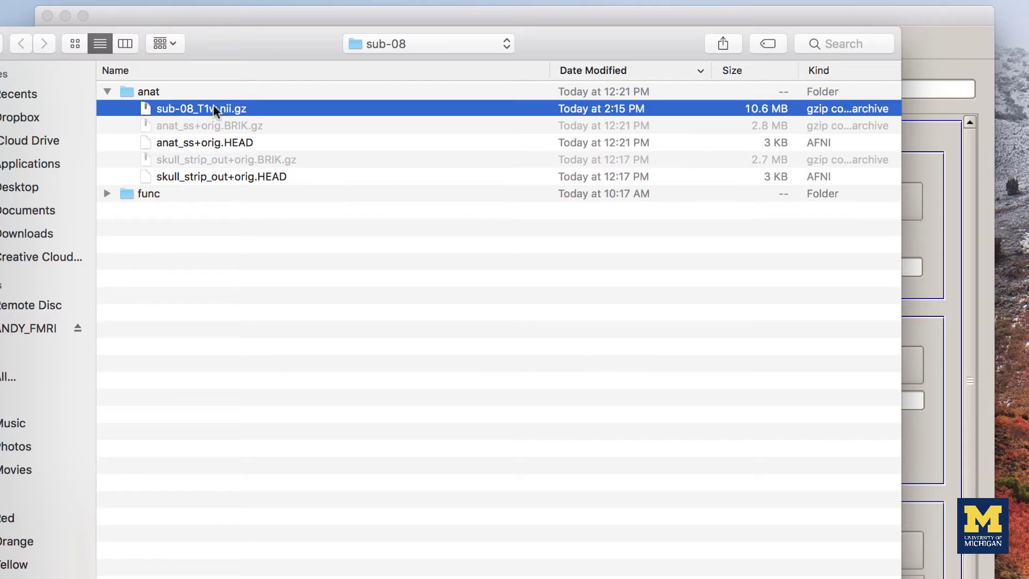
double_click(214, 108)
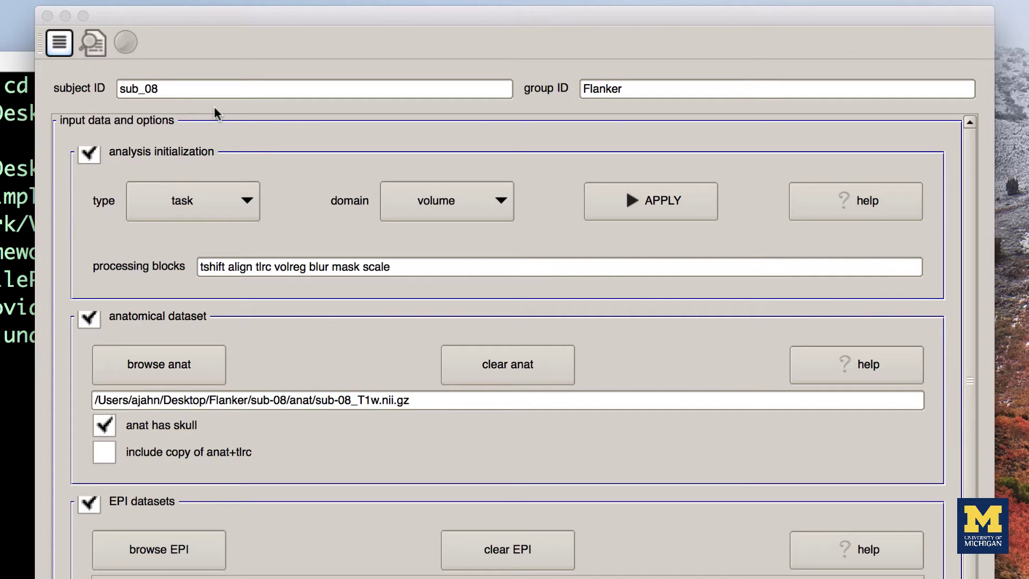
Load the run-1 and run-2 bold files from func as the EPI datasets
left_click(159, 545)
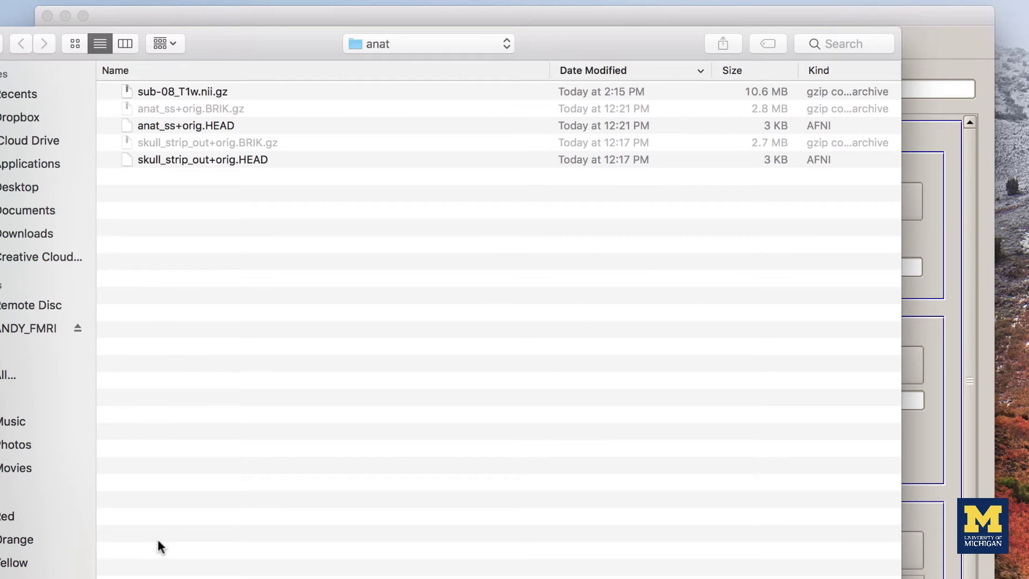
left_click(394, 44)
left_click(395, 62)
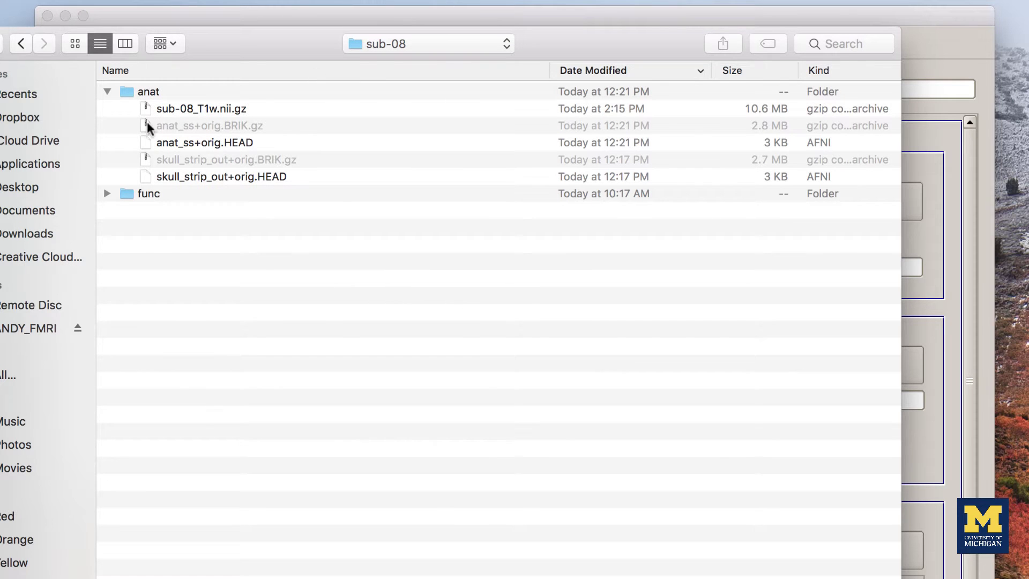
left_click(107, 194)
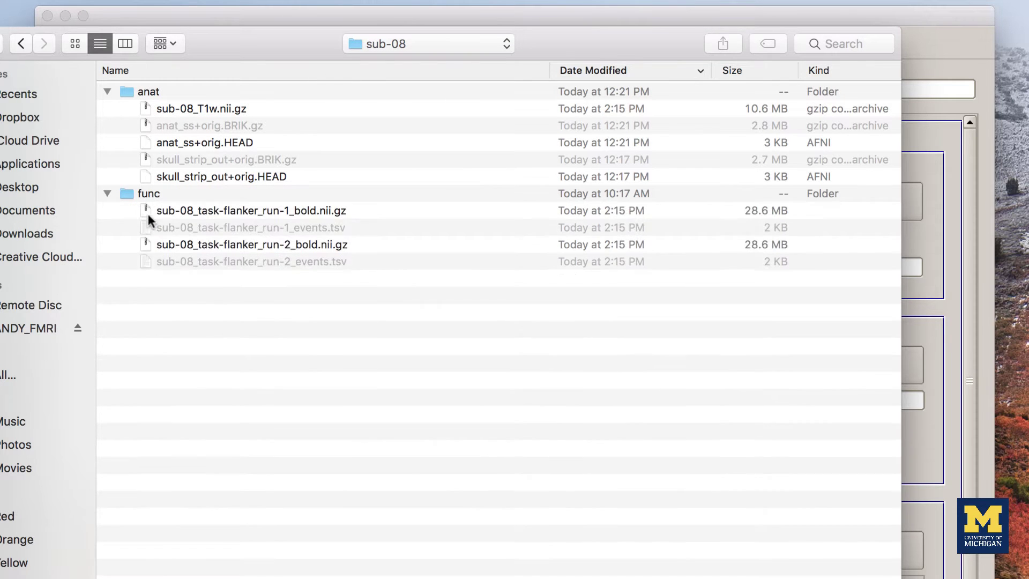
left_click(198, 209)
left_click(214, 243, "super")
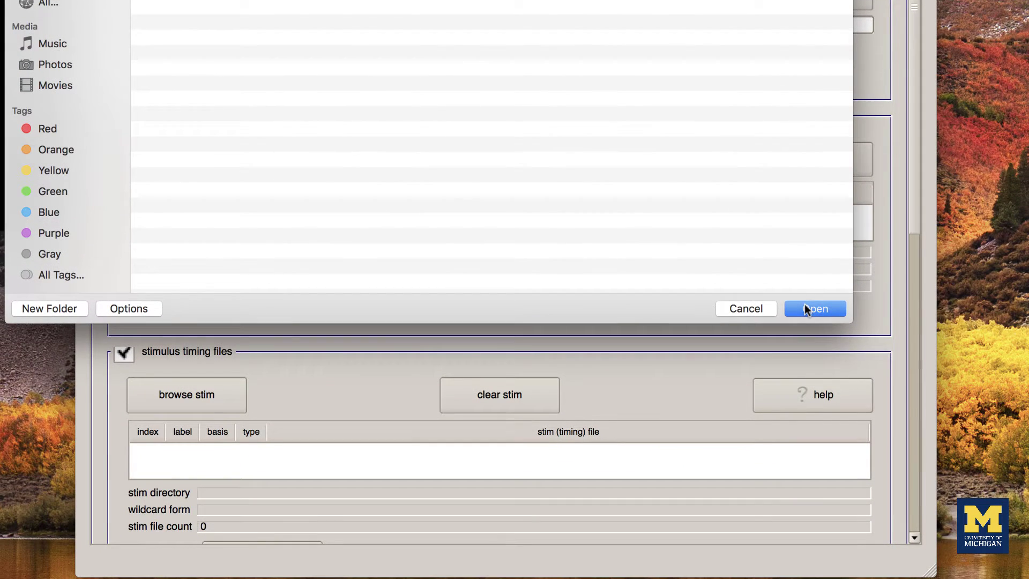
left_click(805, 308)
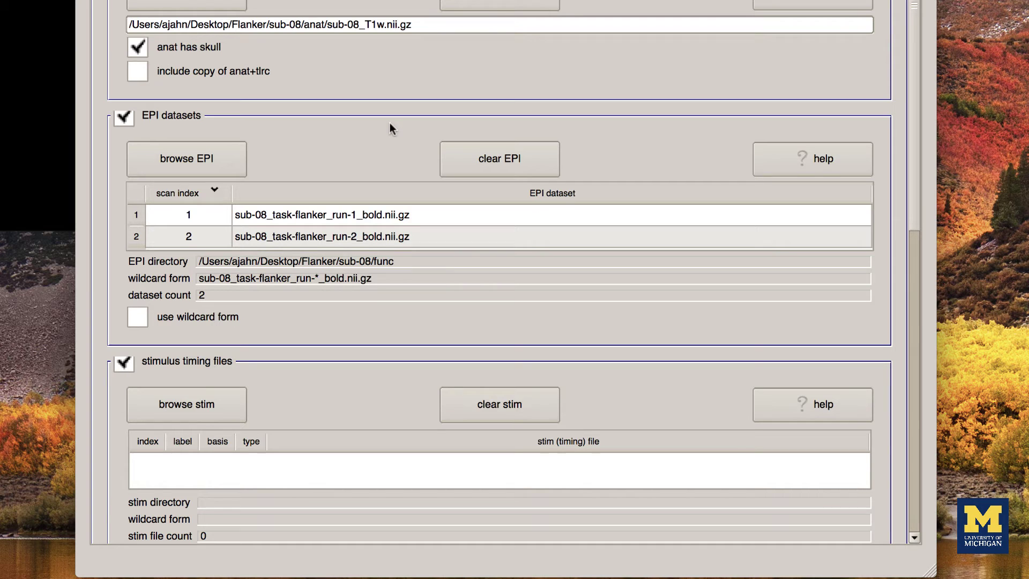
Turn off the stimulus timing files section and scroll down to the expected options
scroll(390, 124, "down", 5)
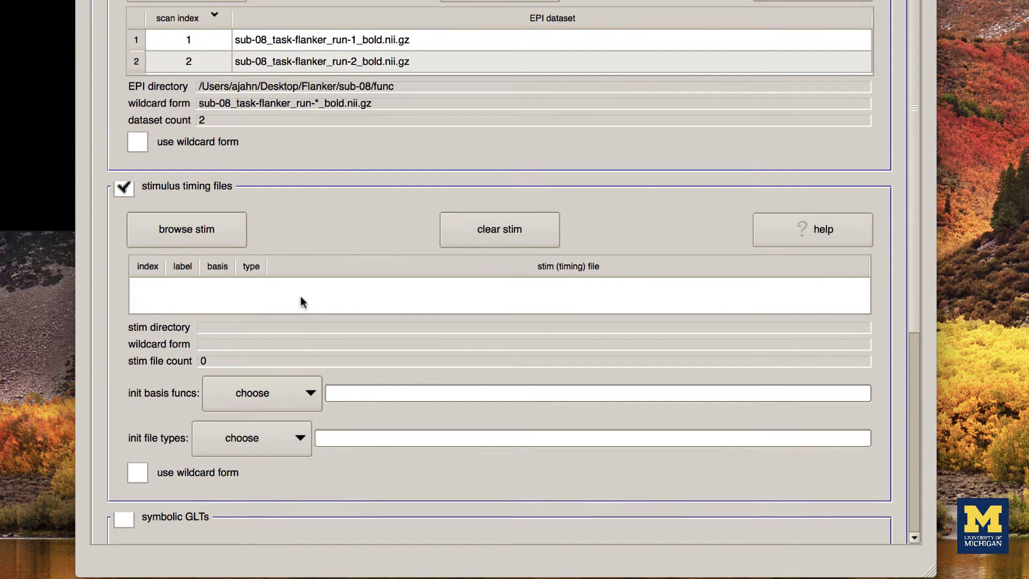
scroll(277, 326, "down", 2)
left_click(124, 127)
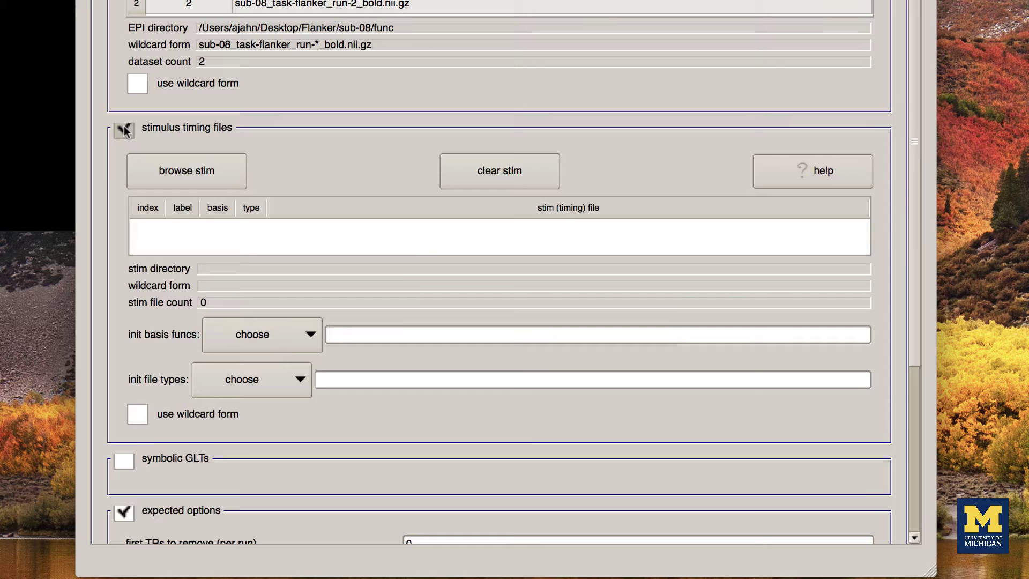
scroll(124, 127, "down", 1)
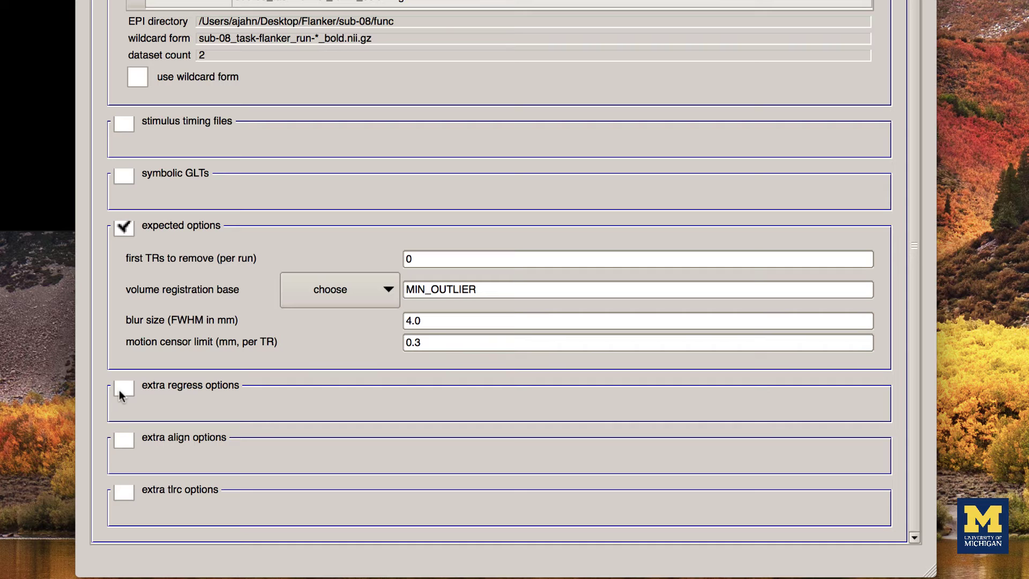
Turn on the extra align options (lpc+ZZ, giant_move) and the extra tlrc options
left_click(119, 440)
scroll(119, 440, "down", 2)
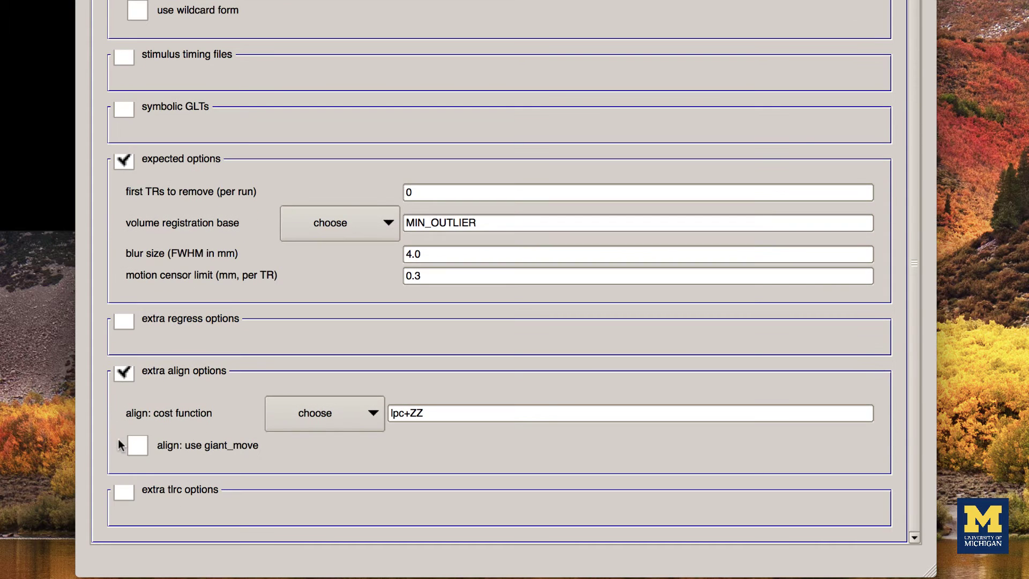
left_click(122, 495)
scroll(164, 465, "down", 2)
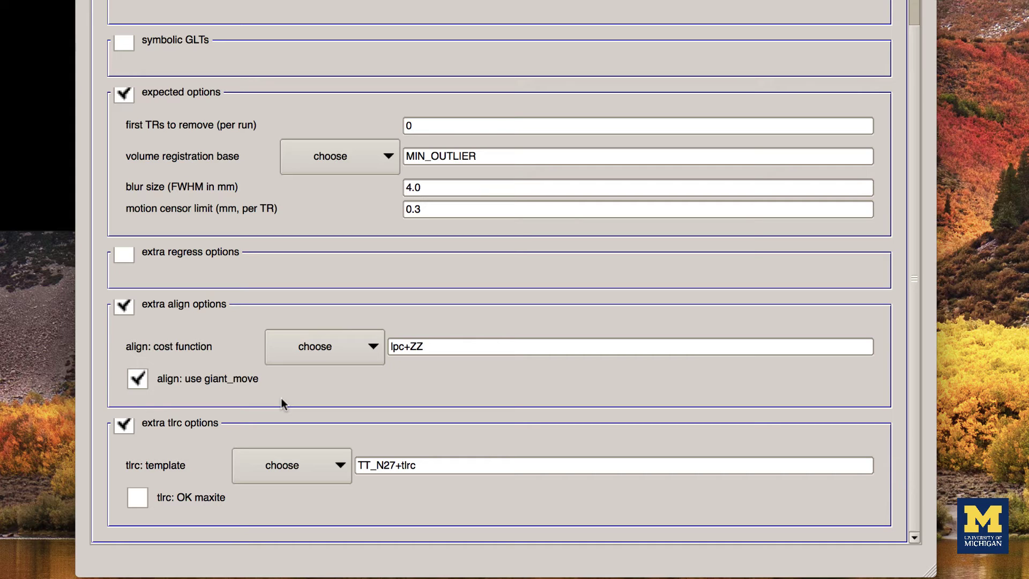
Pick MNI_avg152T1+tlrc from the tlrc template list
left_click(293, 459)
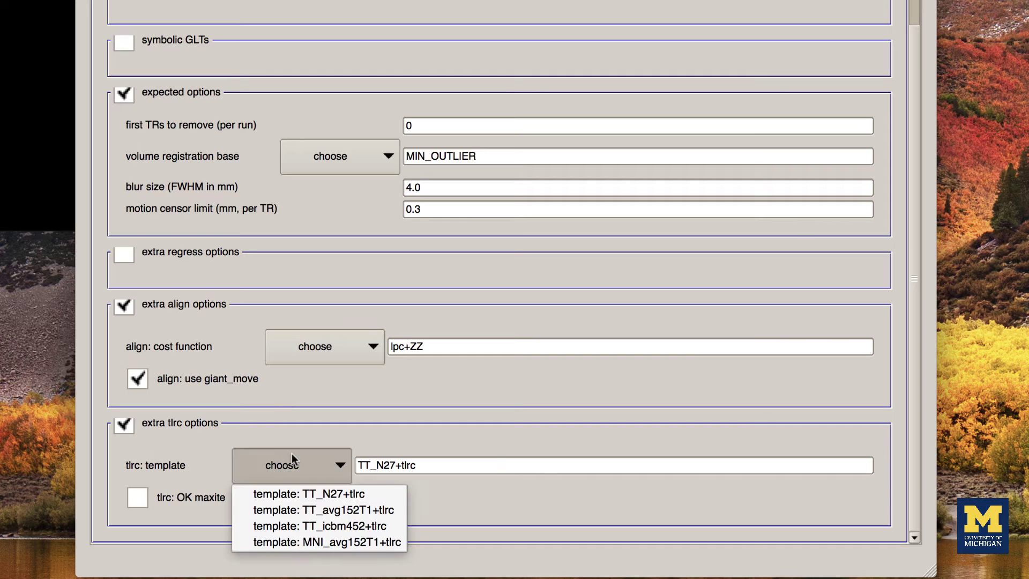
left_click(330, 542)
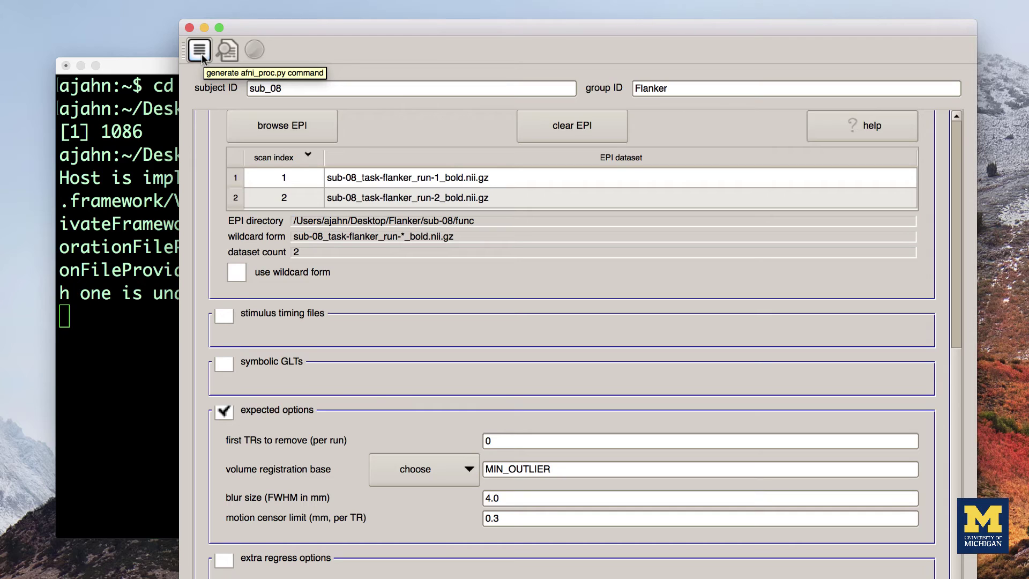
Generate cmd.ap.sub_08, dismiss the missing stim timing warning, and close the script view
left_click(202, 55)
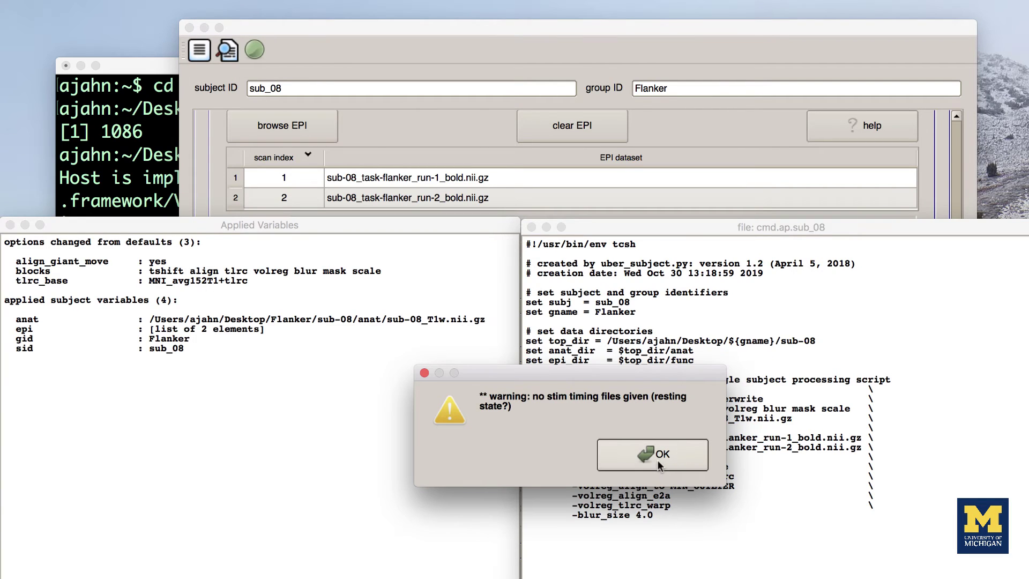
left_click(660, 465)
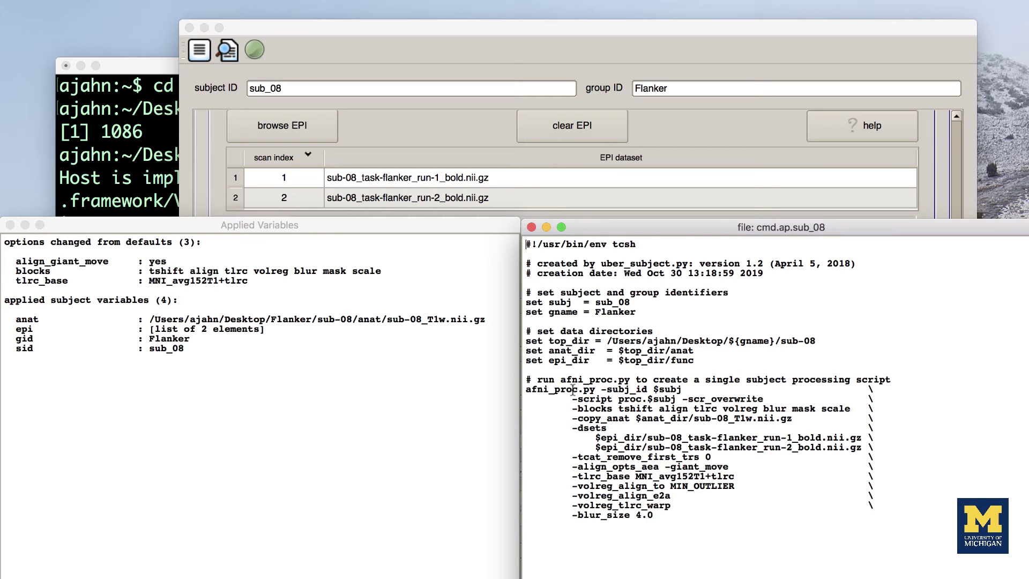
left_click(530, 227)
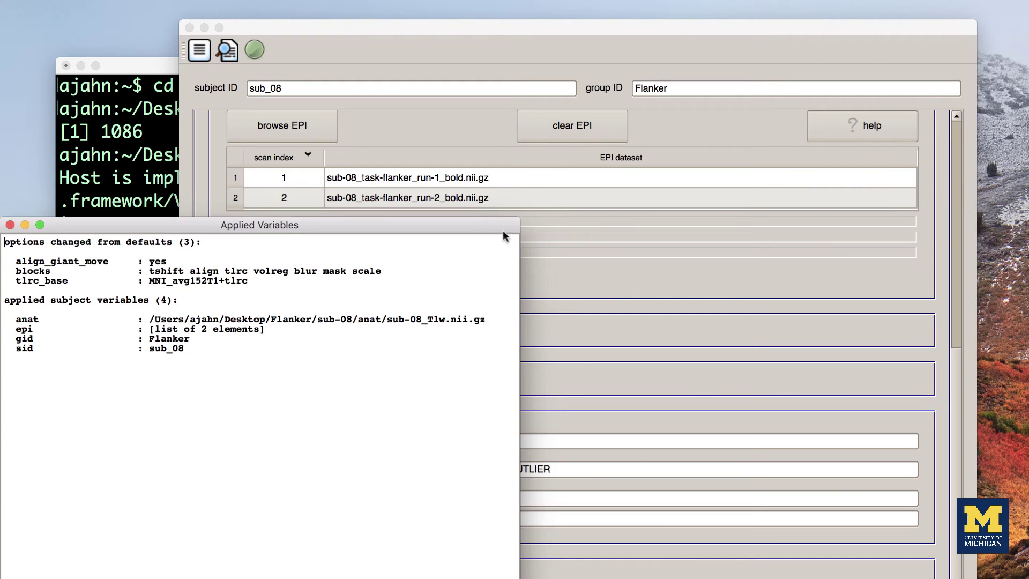
Close the applied variables summary, create proc.sub_08, and review its tcsh run command
left_click(10, 224)
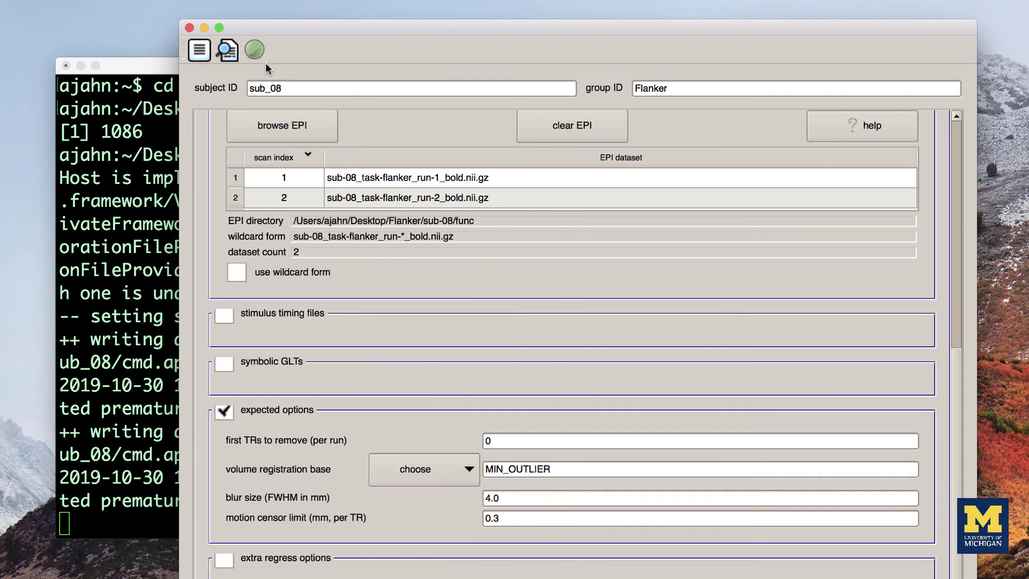
left_click(227, 50)
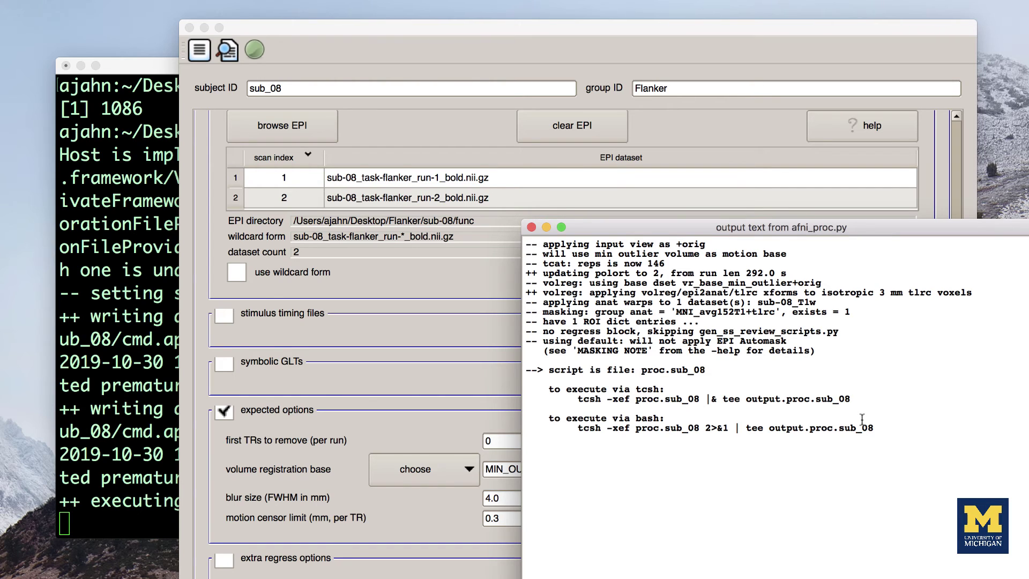
left_click_drag(852, 399, 572, 399)
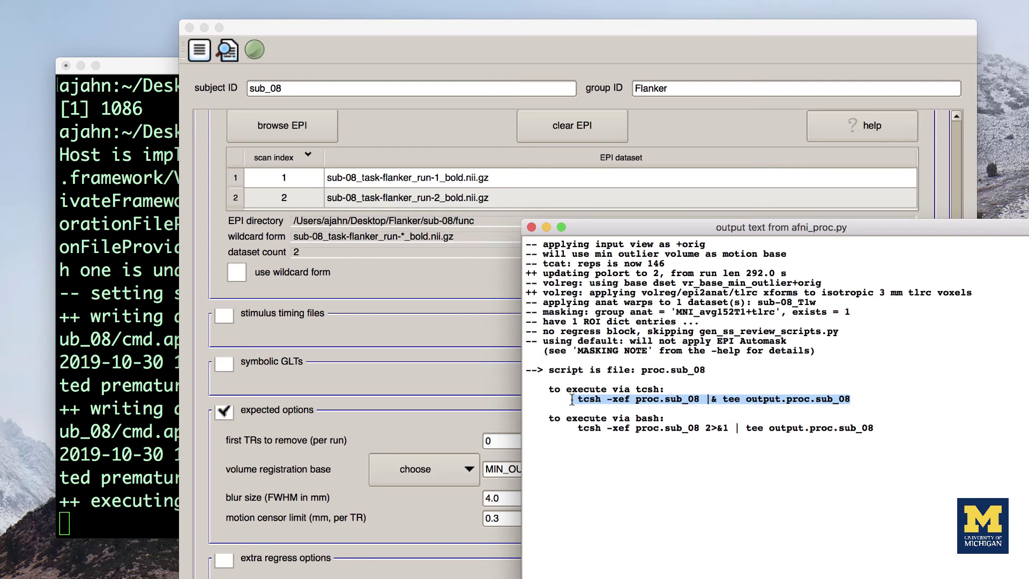
left_click(811, 463)
left_click(531, 226)
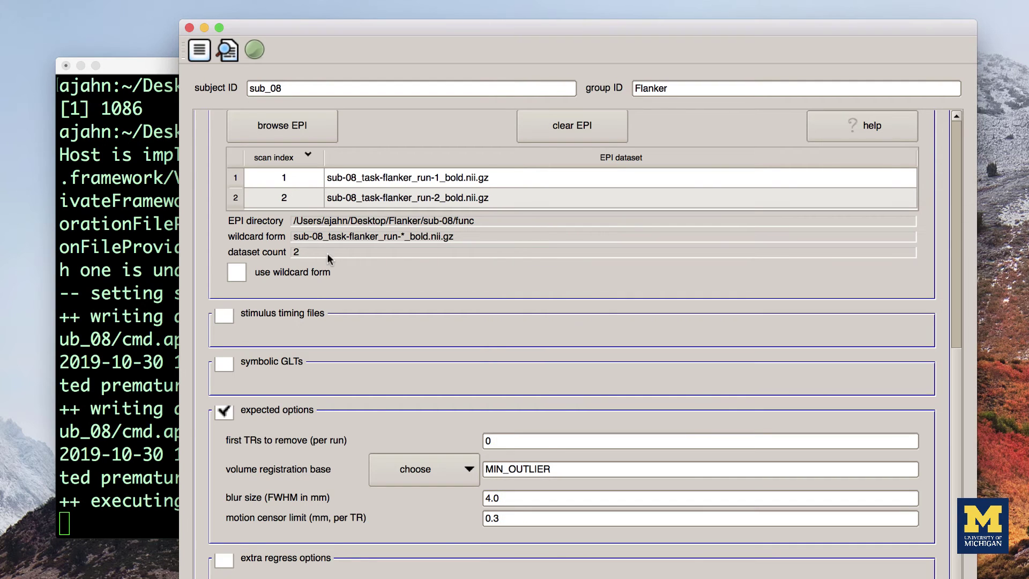
List the contents of the current sub-08 folder in Terminal with ls
left_click(134, 310)
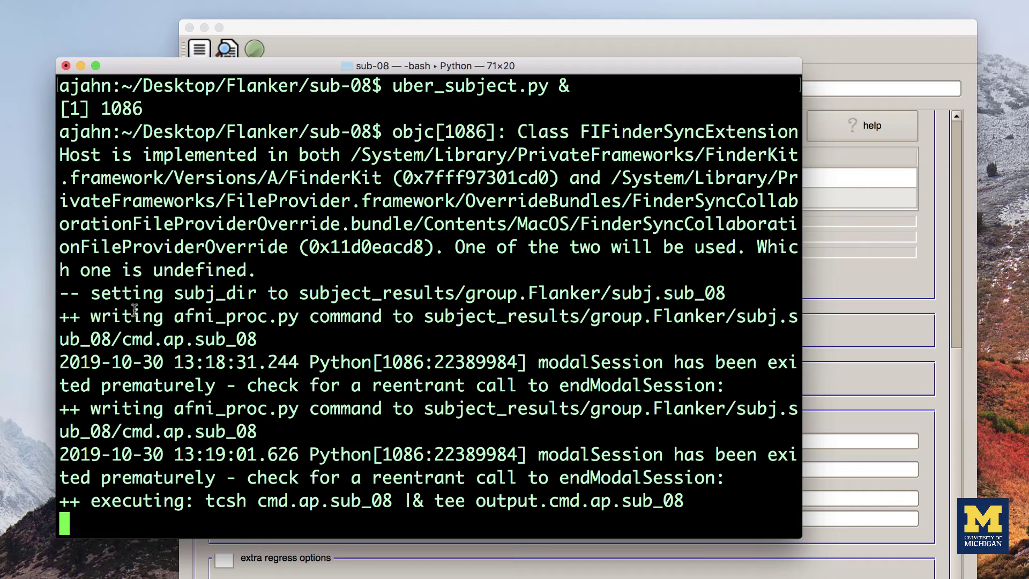
key("Return")
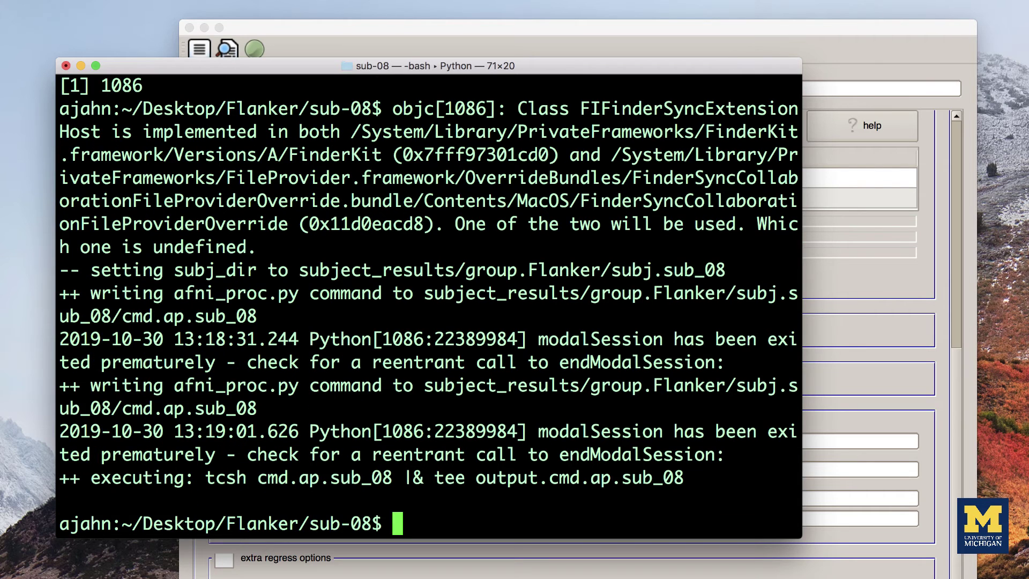
type("ls")
key("Return")
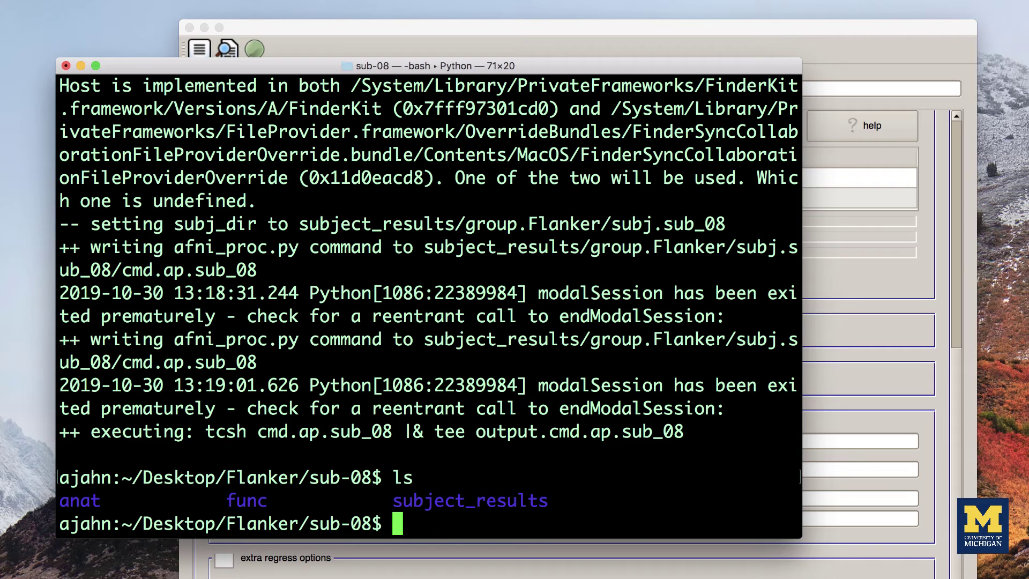
List subject_results/group.Flanker/subj.sub_08/ to confirm the generated scripts
type("ls subj")
key("Tab")
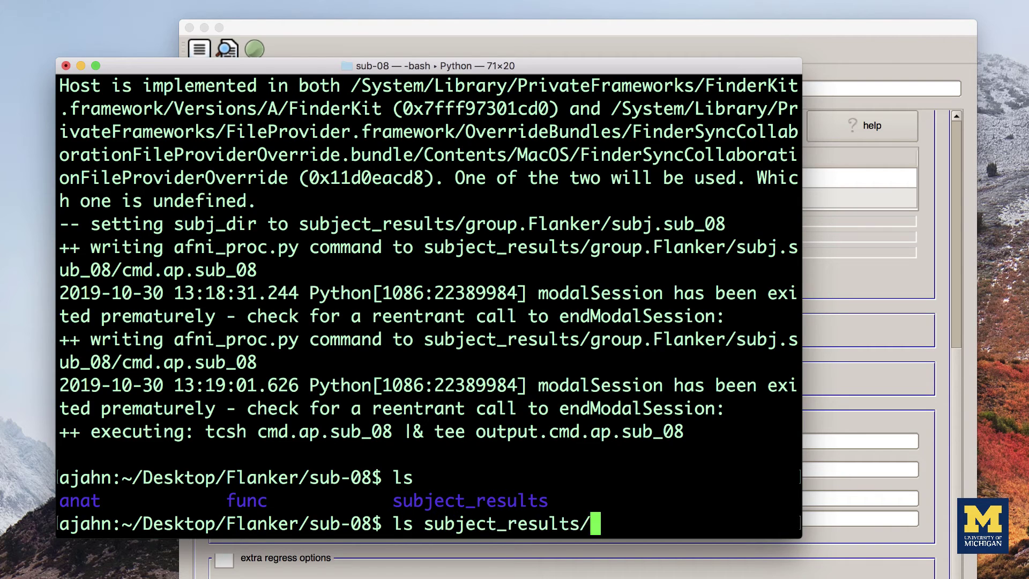
type("g")
key("Tab")
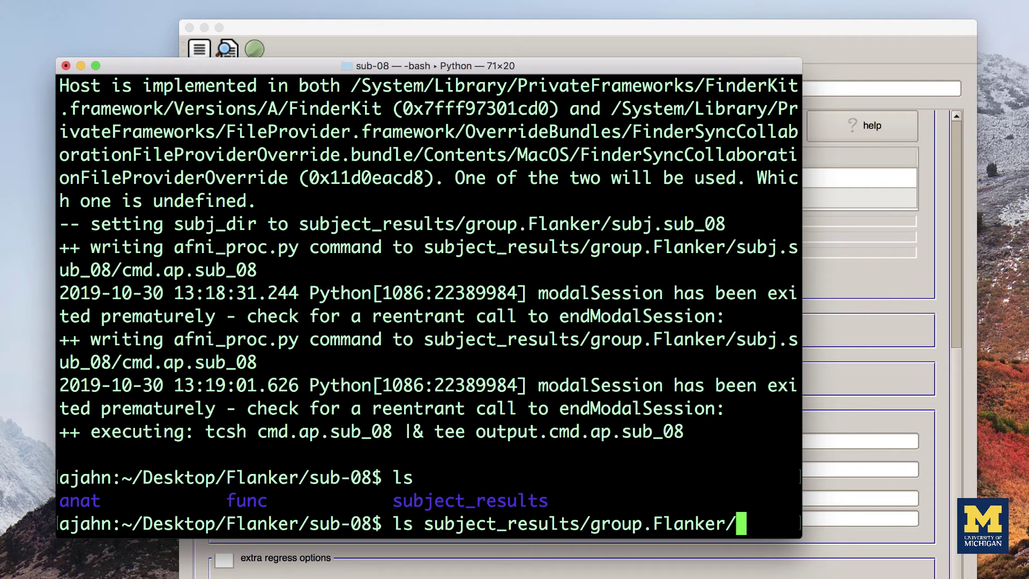
type("s")
key("Tab")
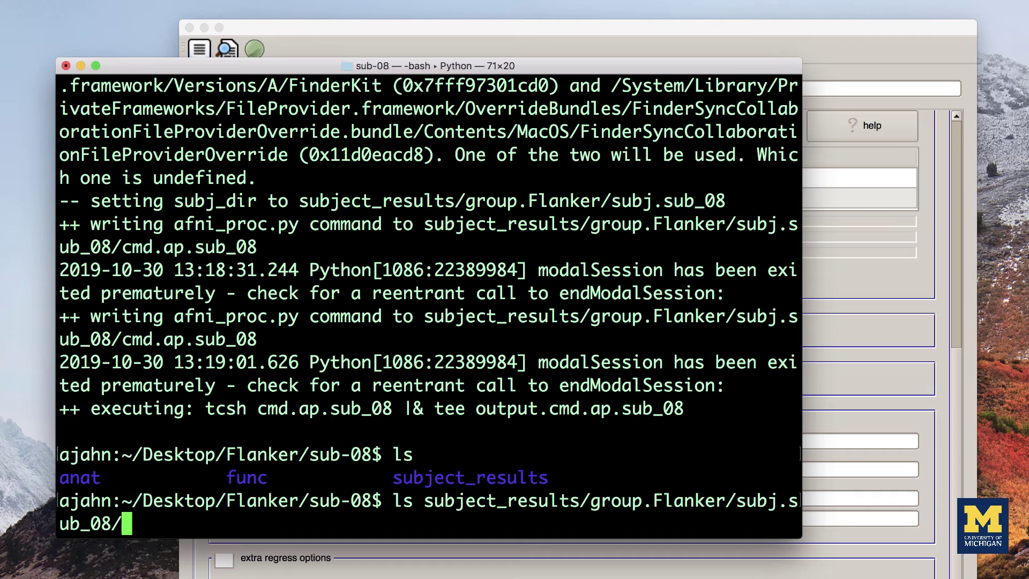
key("Return")
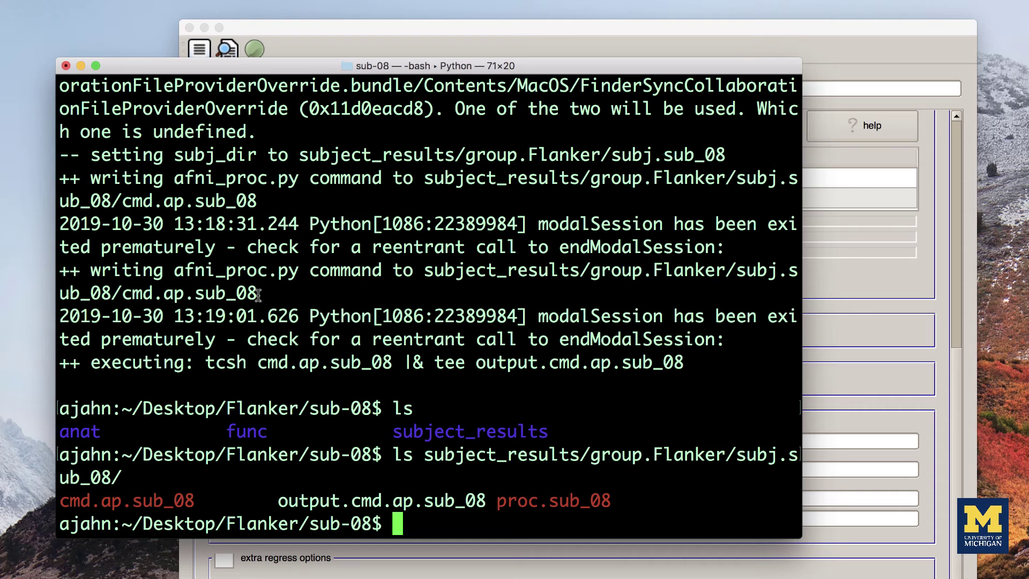
left_click_drag(614, 500, 55, 497)
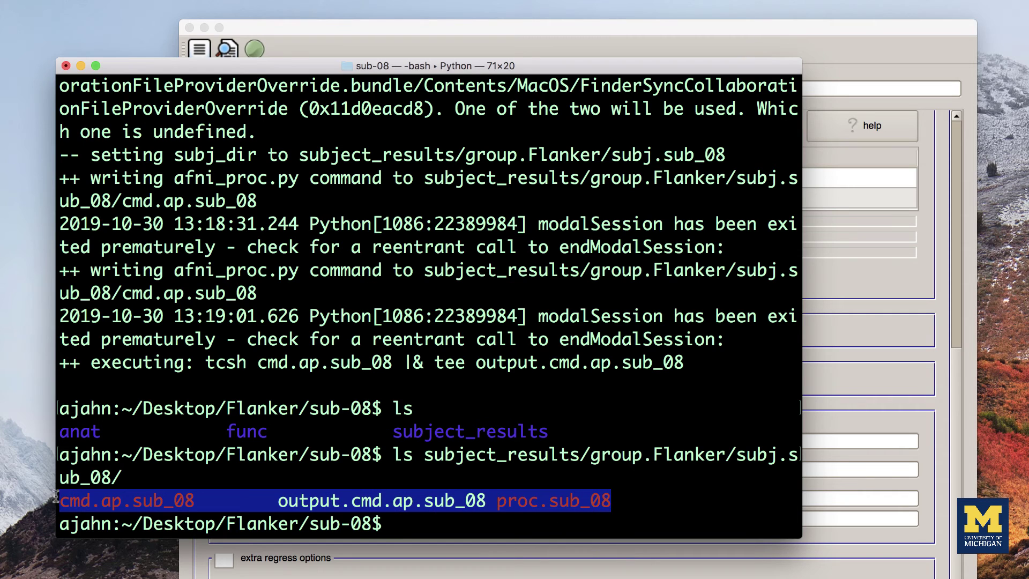
left_click(171, 501)
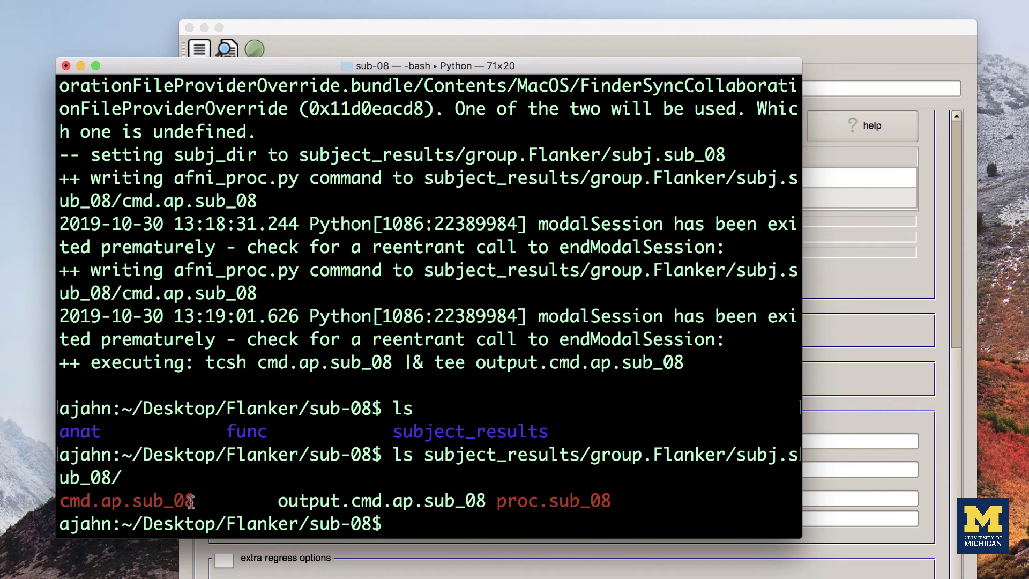
left_click_drag(192, 501, 59, 501)
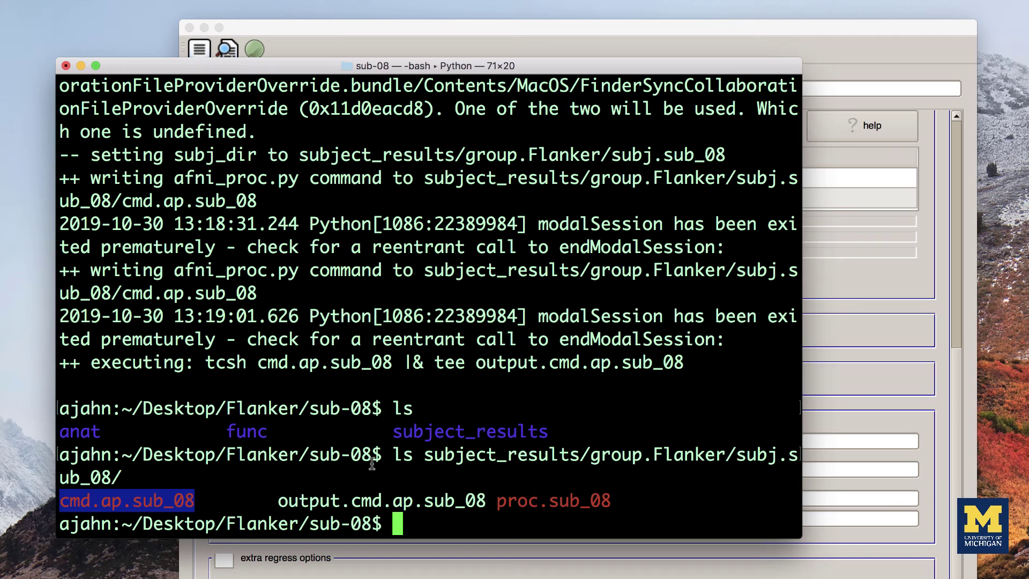
left_click(436, 515)
left_click_drag(486, 501, 275, 500)
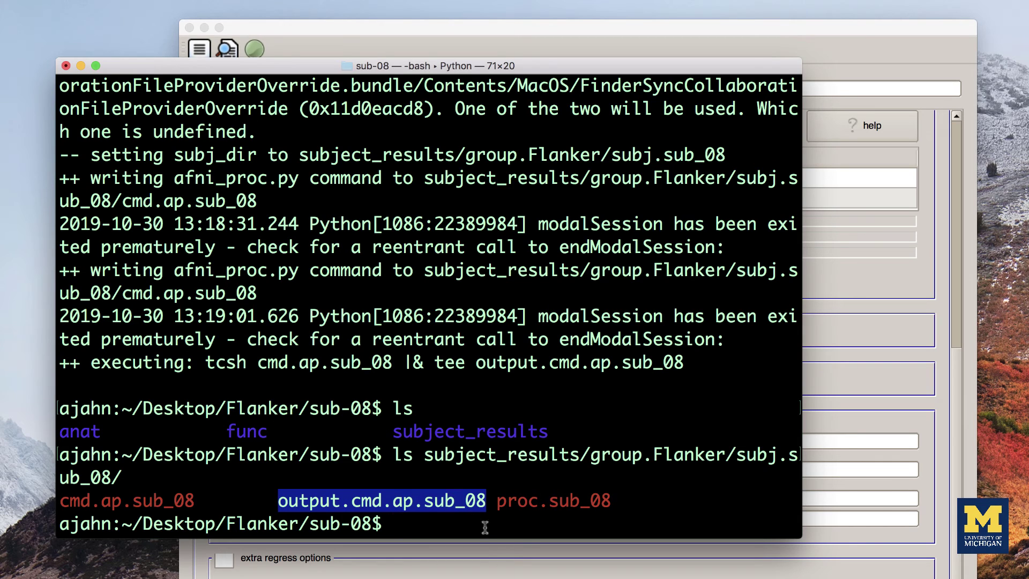
left_click_drag(616, 513, 499, 504)
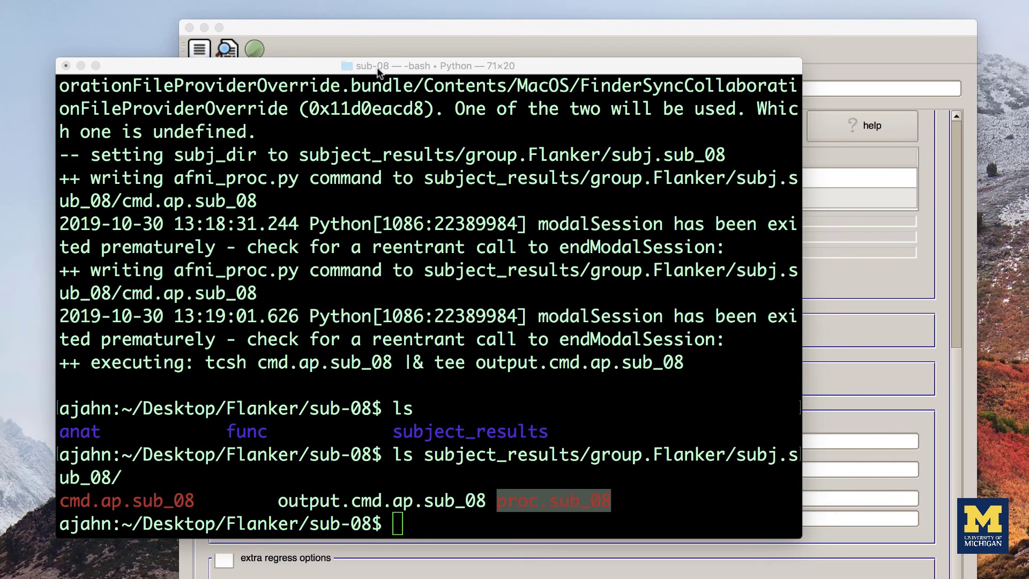
Execute the proc.sub_08 script from uber_subject to start preprocessing in a processing window
left_click(360, 27)
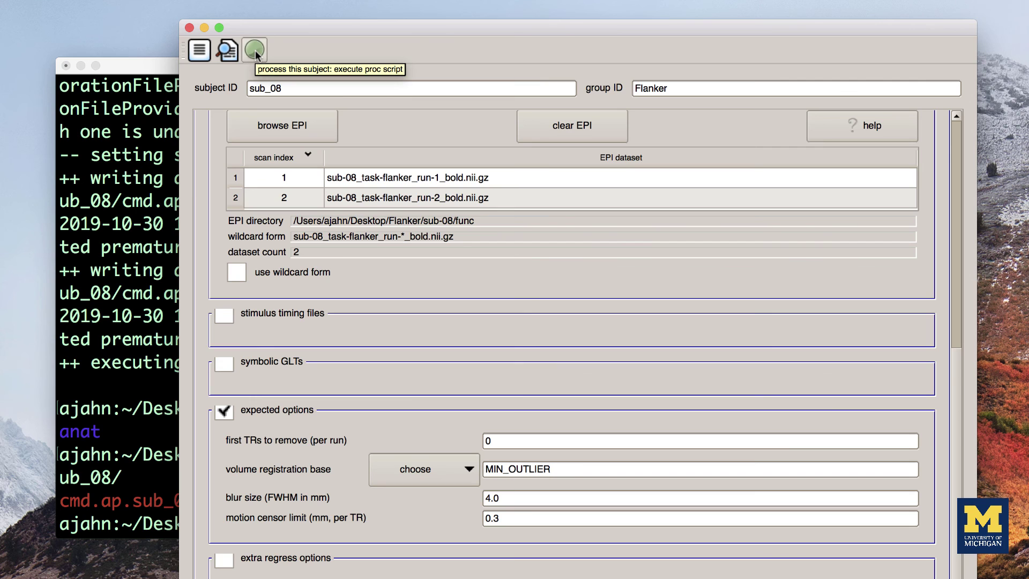
left_click(255, 52)
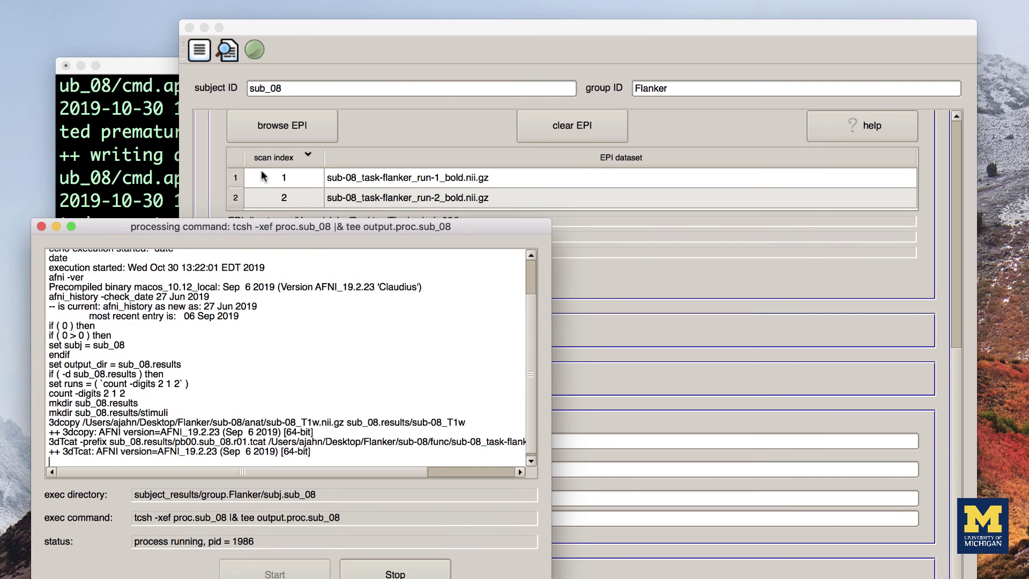